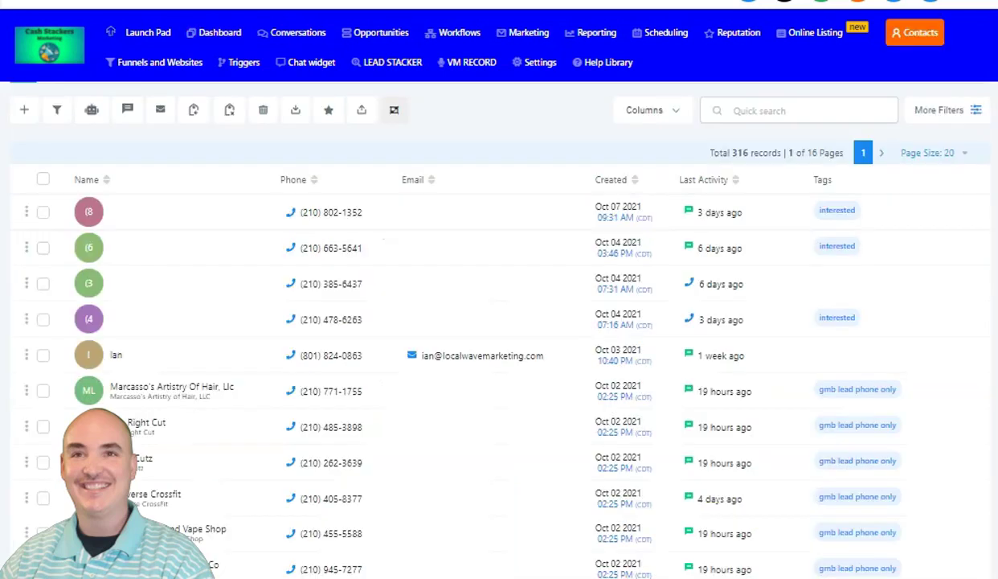
- Check the first three contact rows in the Contacts list
{"action": "left_click", "coordinate": [42, 212]}
{"action": "left_click", "coordinate": [43, 248]}
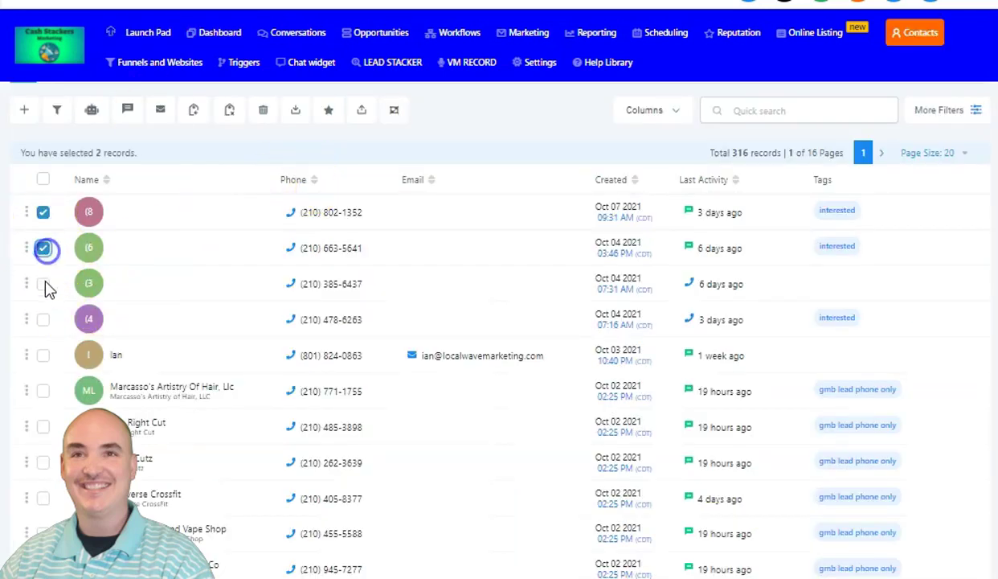
{"action": "left_click", "coordinate": [42, 283]}
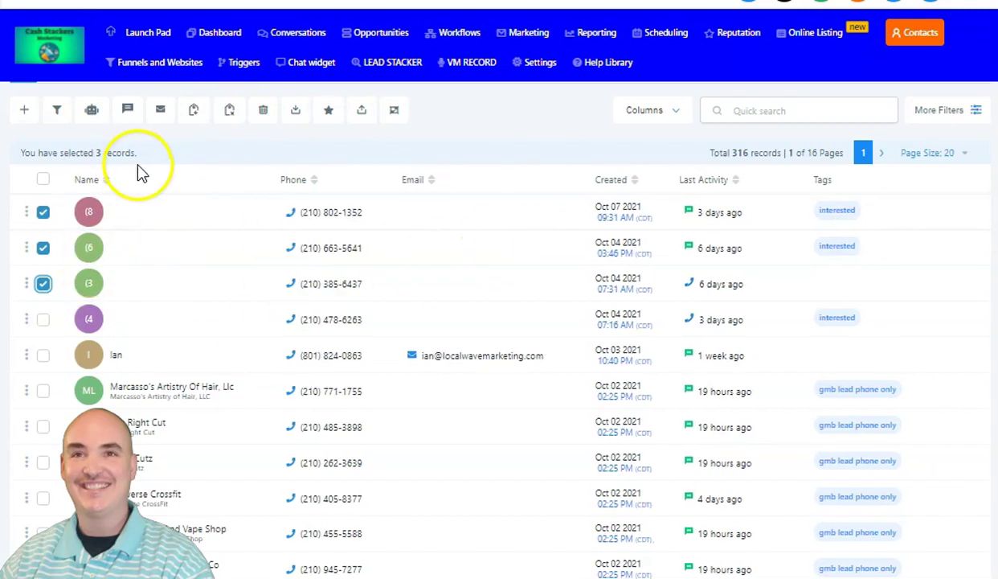
- Start a bulk email to the three selected contacts and enlarge the message editor
{"action": "left_click", "coordinate": [163, 112]}
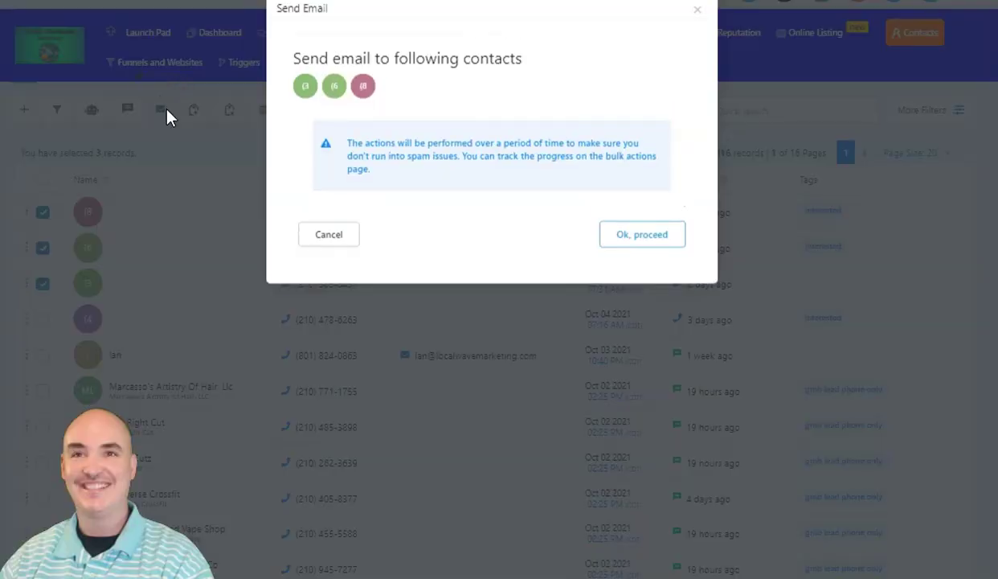
{"action": "left_click", "coordinate": [628, 241]}
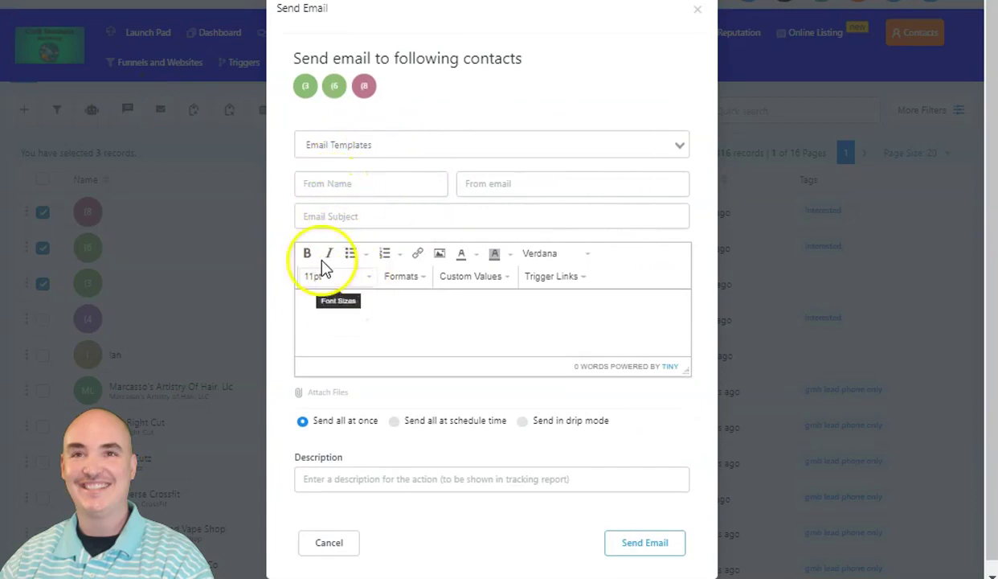
{"action": "left_click_drag", "start_coordinate": [687, 367], "coordinate": [686, 547]}
{"action": "left_click", "coordinate": [506, 280]}
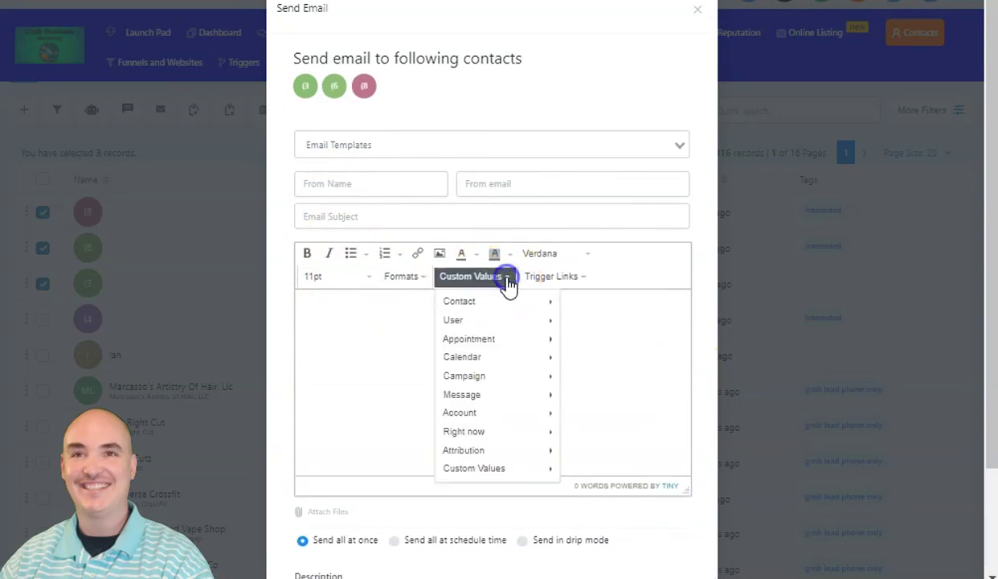
- Insert the Contact First Name field {{contact.first_name}} at the start of the email body
{"action": "left_click", "coordinate": [504, 307]}
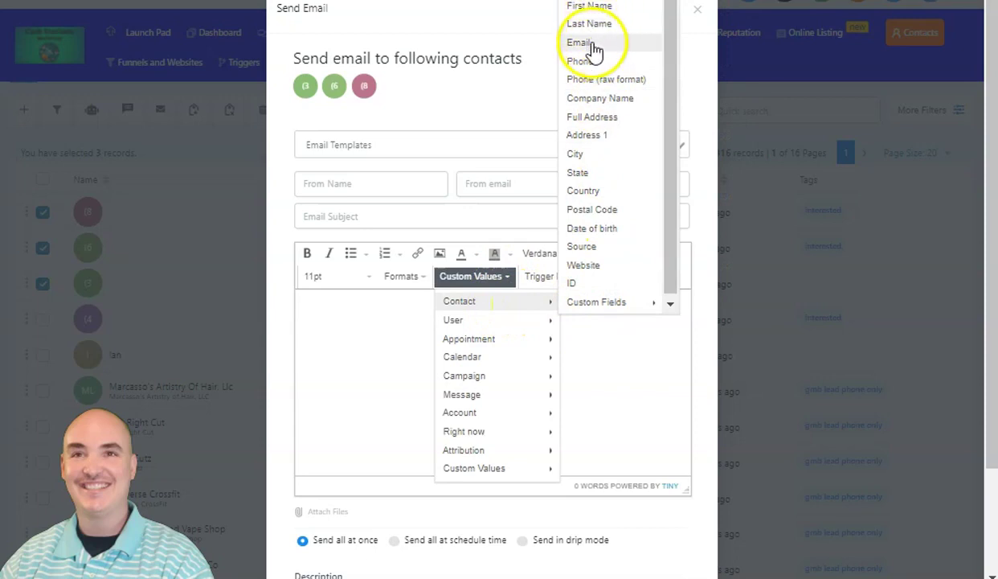
{"action": "left_click", "coordinate": [593, 8]}
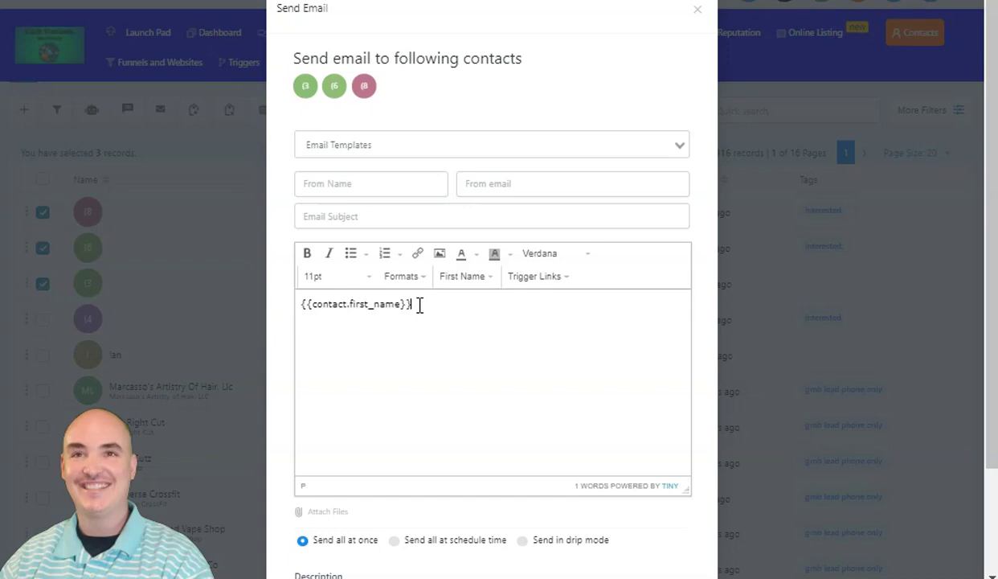
{"action": "left_click", "coordinate": [413, 302]}
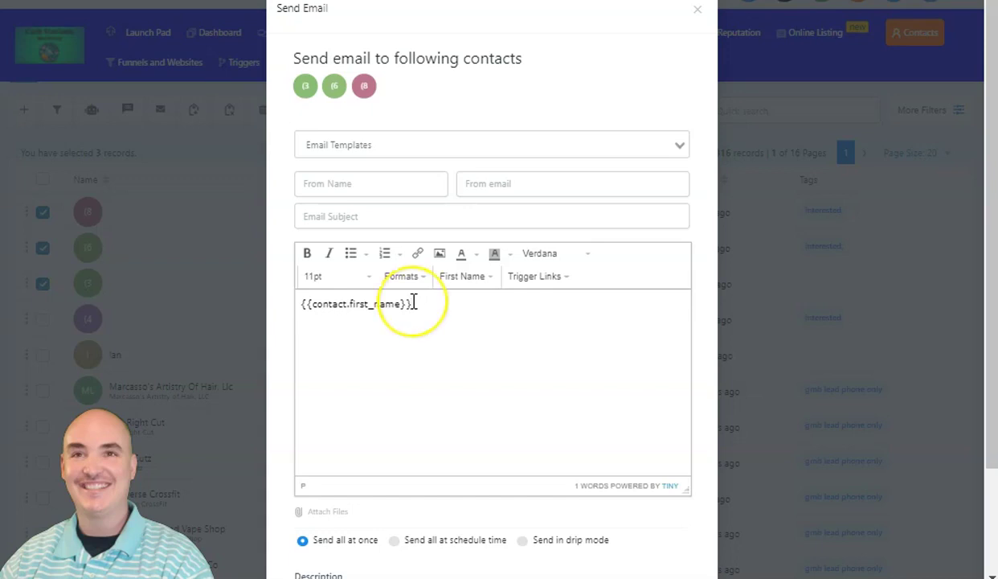
- Browse the Contact, Custom Fields, Account, Custom Values and Campaign merge-field submenus
{"action": "left_click", "coordinate": [490, 277]}
{"action": "mouse_move", "coordinate": [500, 315]}
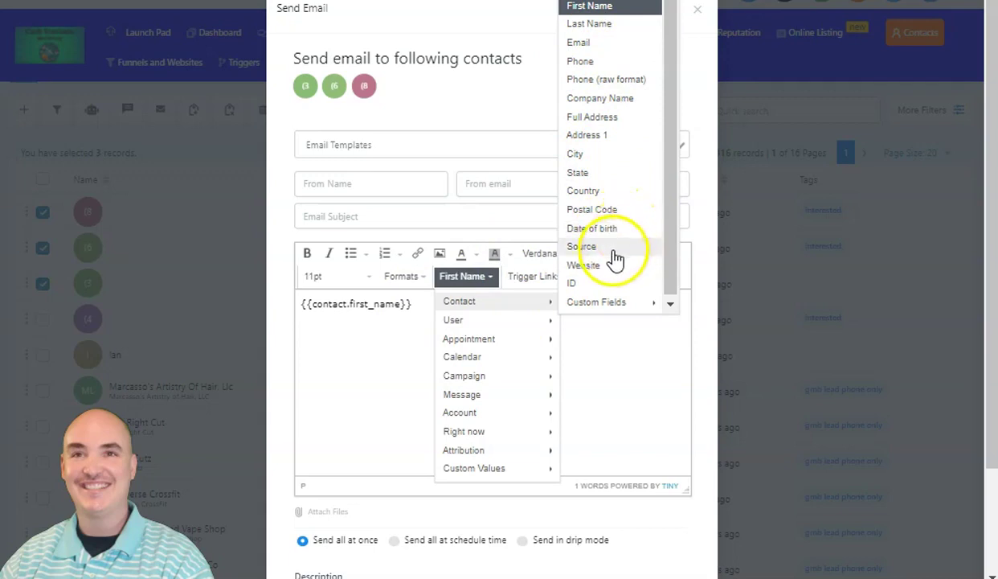
{"action": "mouse_move", "coordinate": [626, 306]}
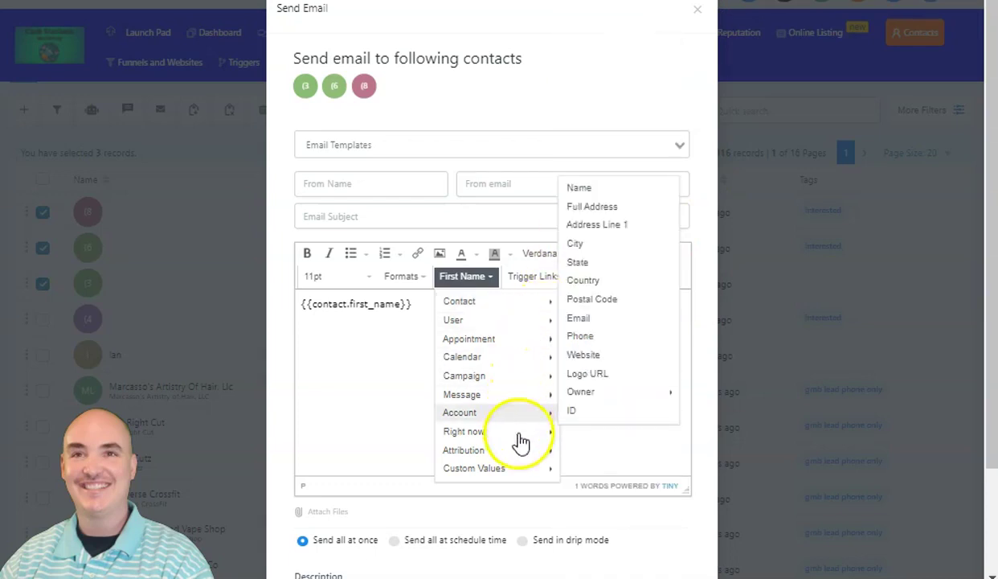
{"action": "mouse_move", "coordinate": [503, 473]}
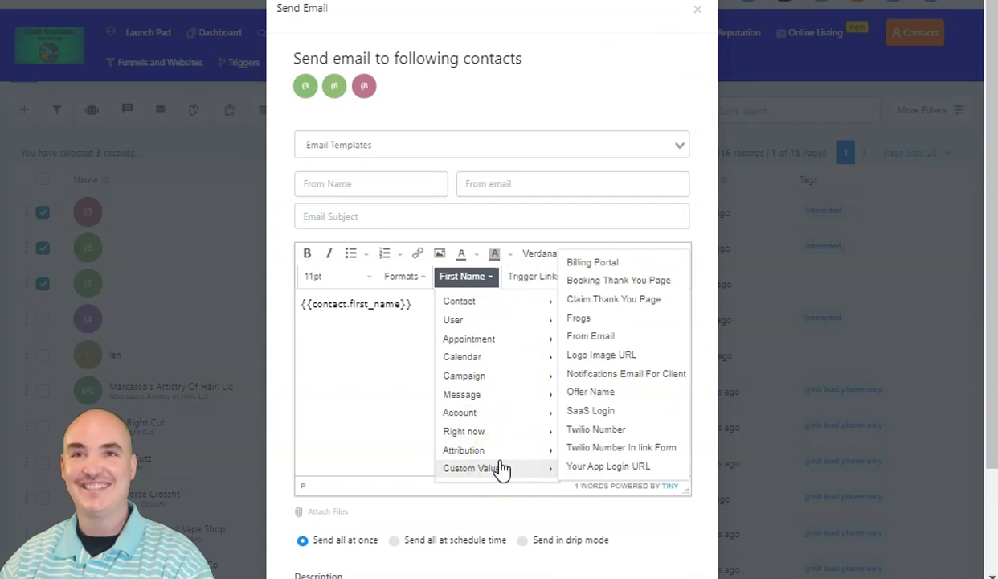
{"action": "left_click", "coordinate": [500, 472]}
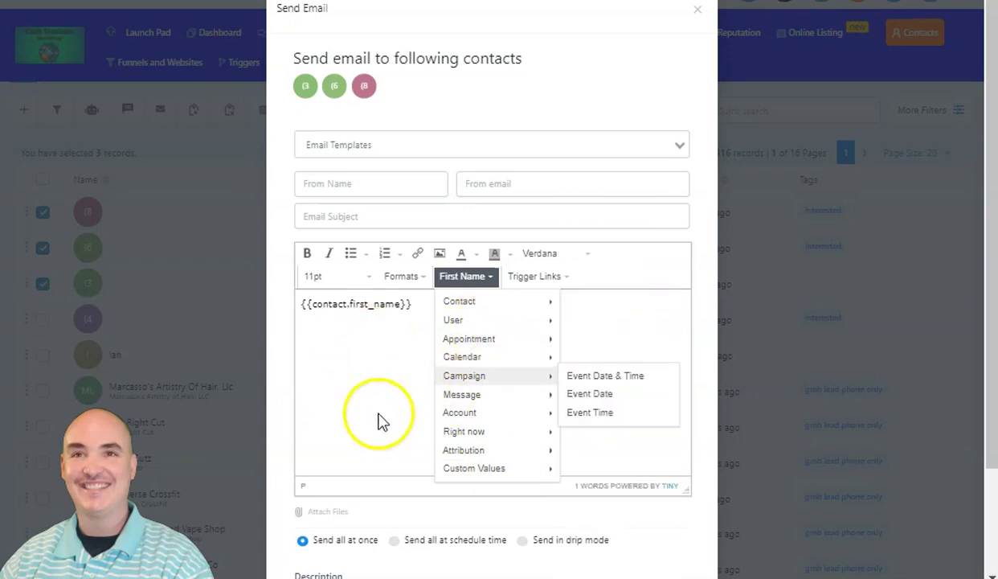
- Look through the Attribution, Campaign, Calendar and Appointment merge fields, then close the list
{"action": "mouse_move", "coordinate": [473, 432]}
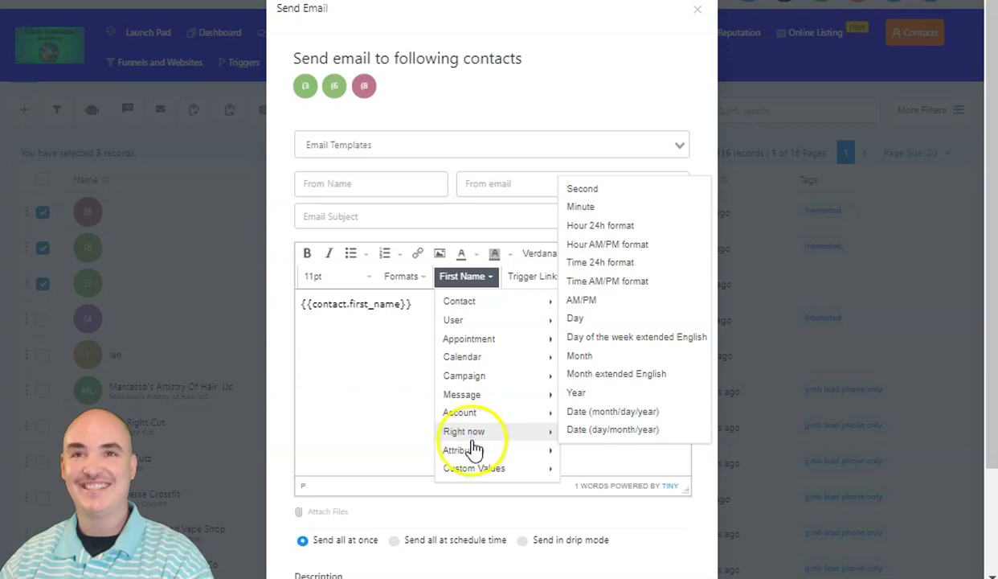
{"action": "mouse_move", "coordinate": [471, 452]}
{"action": "mouse_move", "coordinate": [579, 450]}
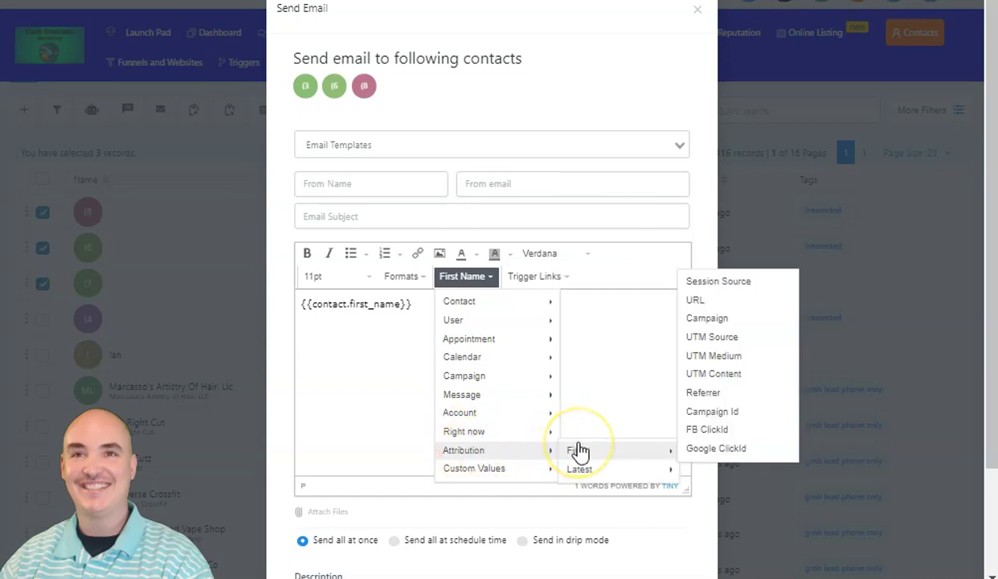
{"action": "left_click", "coordinate": [504, 362]}
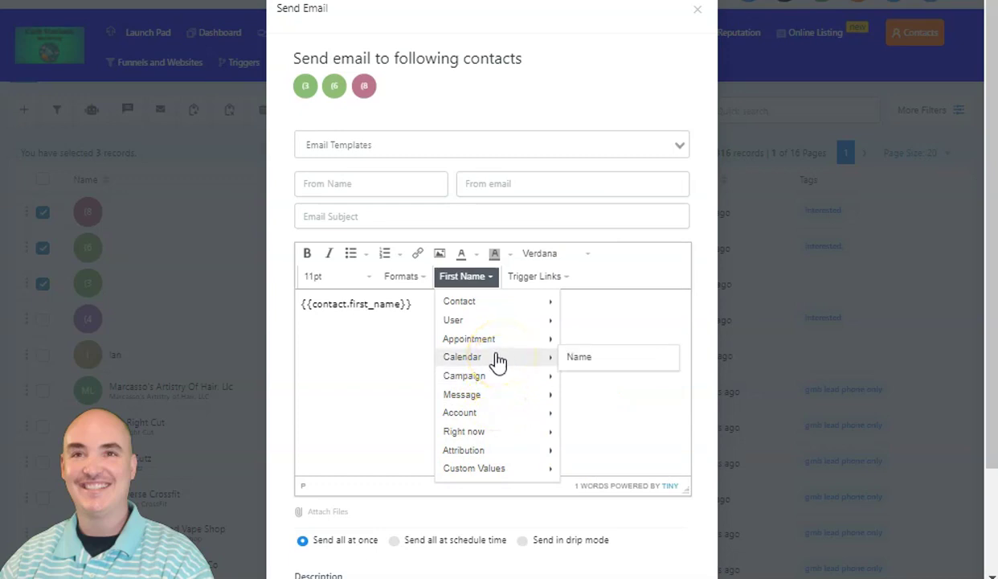
{"action": "left_click", "coordinate": [488, 340]}
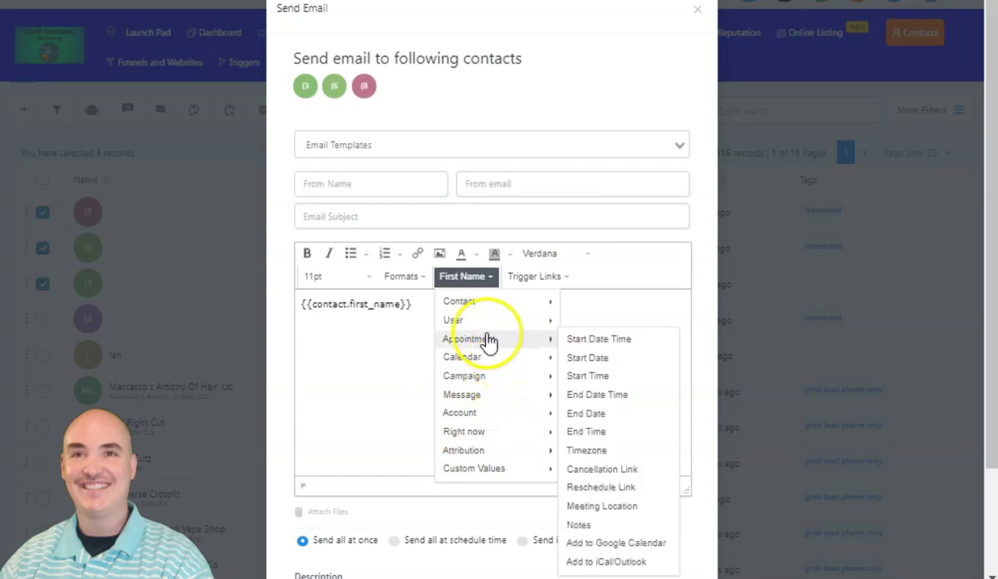
{"action": "left_click", "coordinate": [415, 308]}
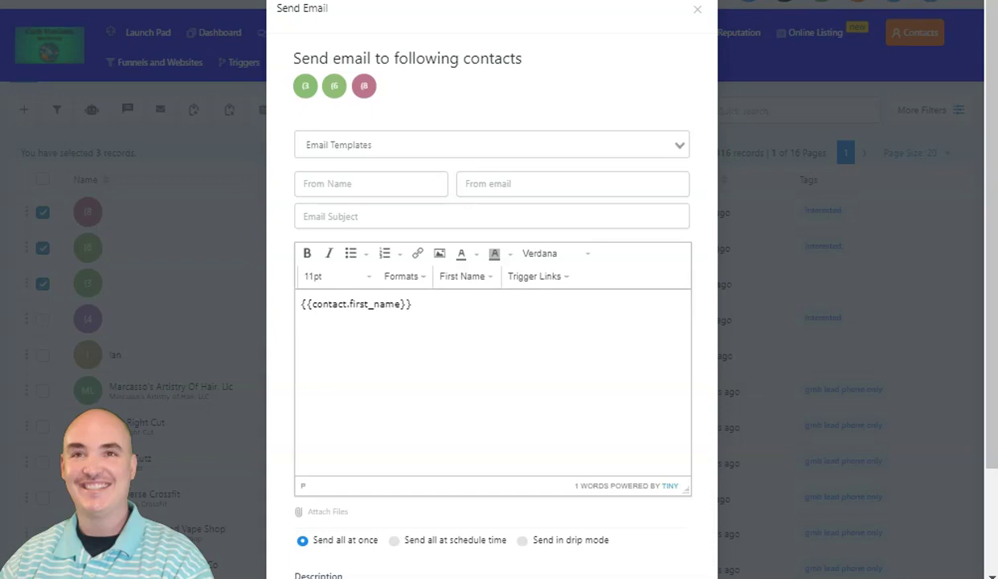
- Switch the bulk email to Send in drip mode and view the start date picker
{"action": "scroll", "coordinate": [499, 297], "scroll_direction": "down", "scroll_amount": 2}
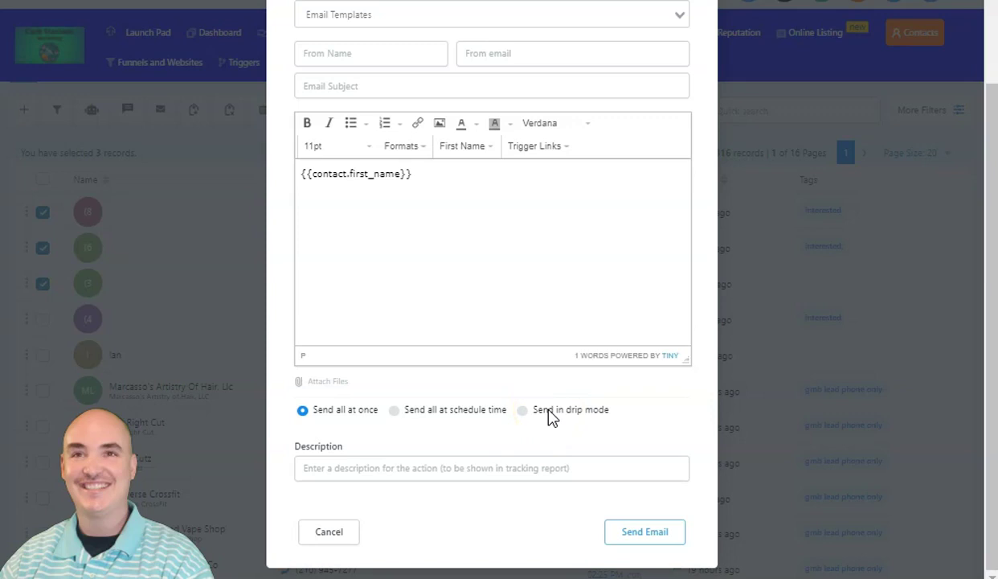
{"action": "left_click", "coordinate": [527, 413]}
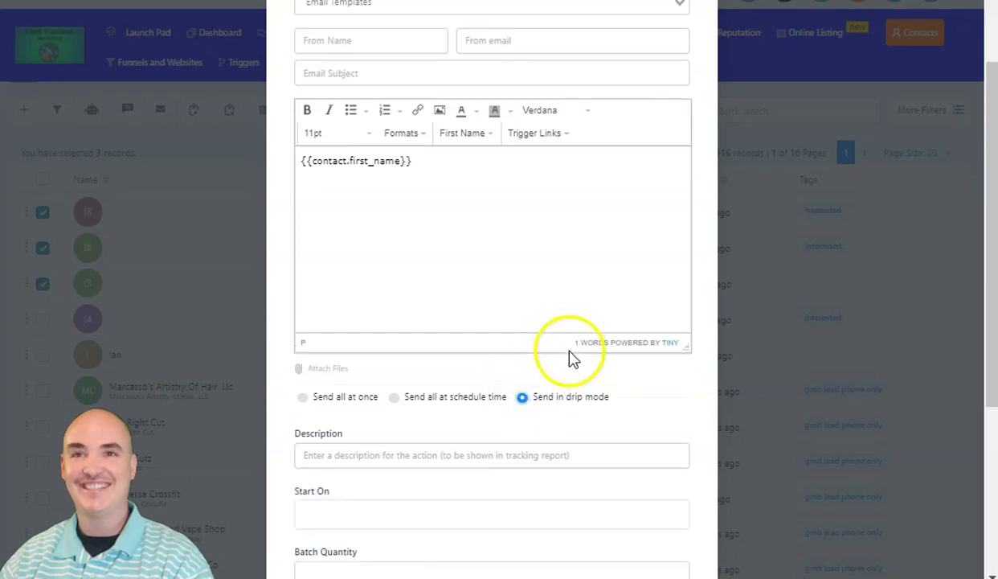
{"action": "scroll", "coordinate": [573, 358], "scroll_direction": "down", "scroll_amount": 2}
{"action": "scroll", "coordinate": [378, 378], "scroll_direction": "down", "scroll_amount": 2}
{"action": "left_click", "coordinate": [347, 330]}
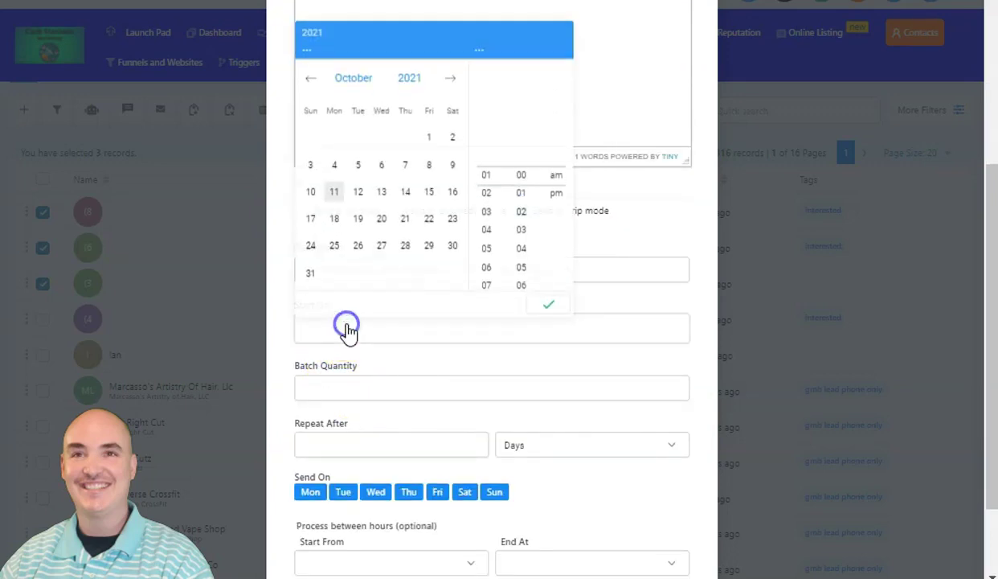
- Set the drip to batches of 25, repeating every 1 Days
{"action": "left_click", "coordinate": [371, 381]}
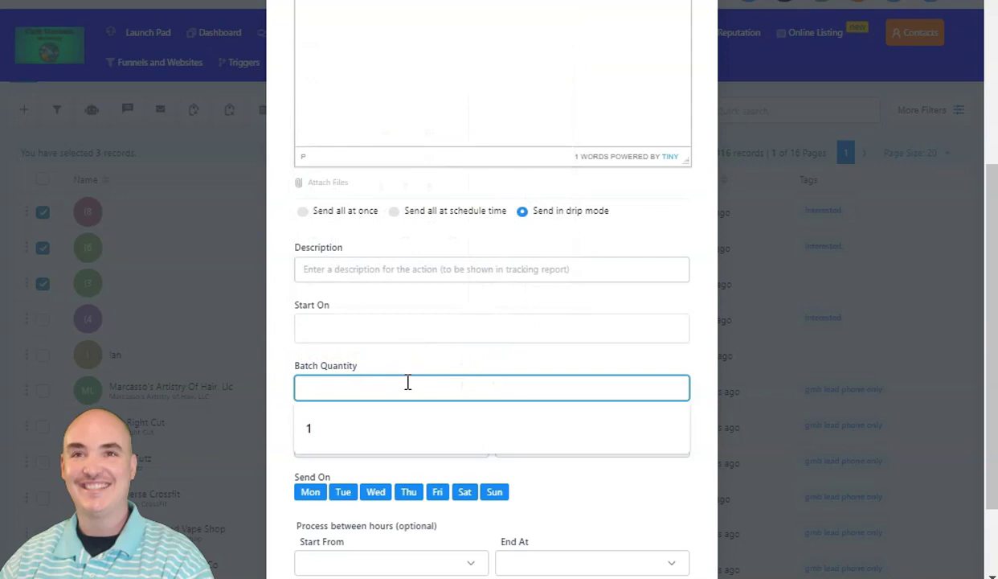
{"action": "type", "text": "25"}
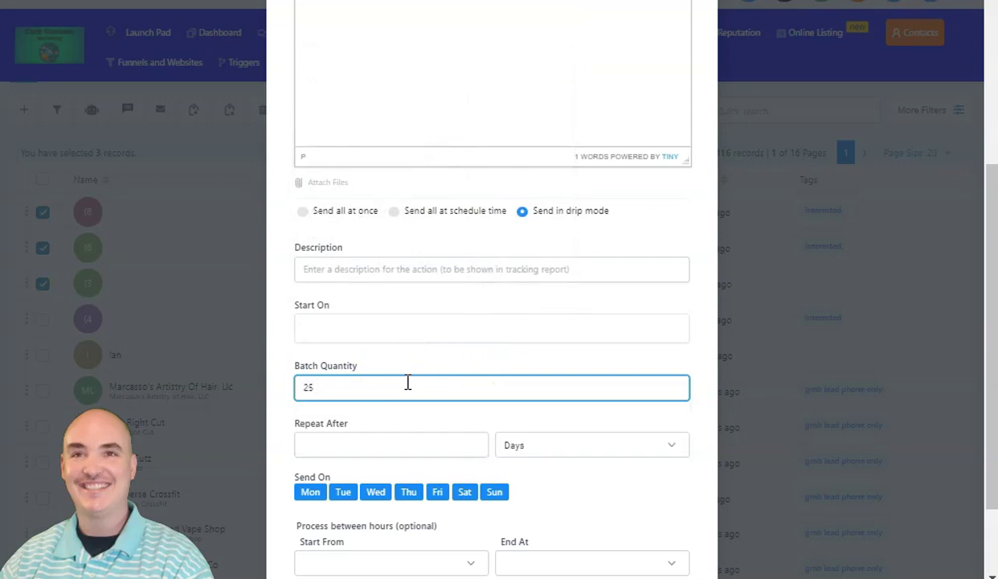
{"action": "scroll", "coordinate": [493, 378], "scroll_direction": "down", "scroll_amount": 2}
{"action": "left_click", "coordinate": [363, 351]}
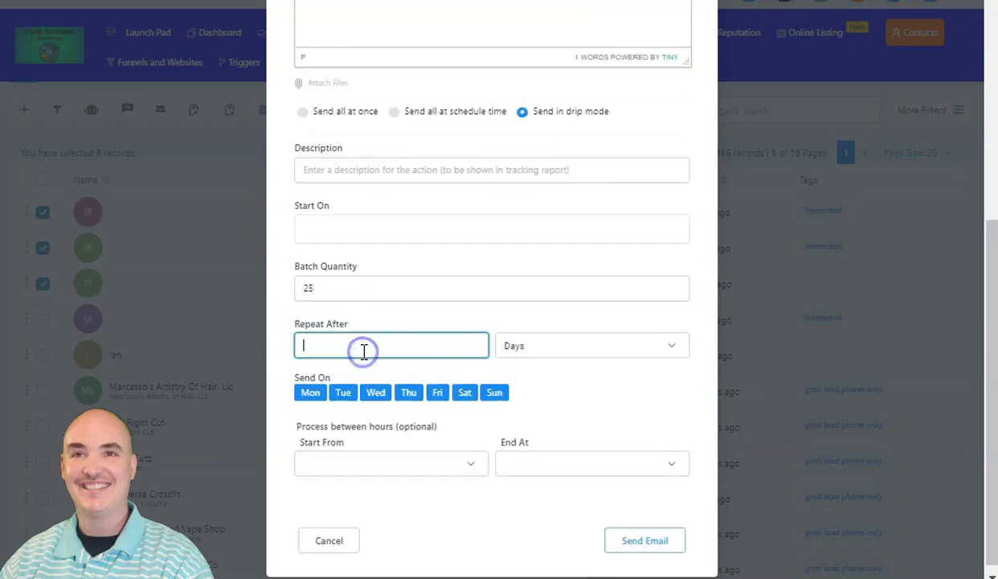
{"action": "type", "text": "1"}
{"action": "left_click", "coordinate": [553, 347]}
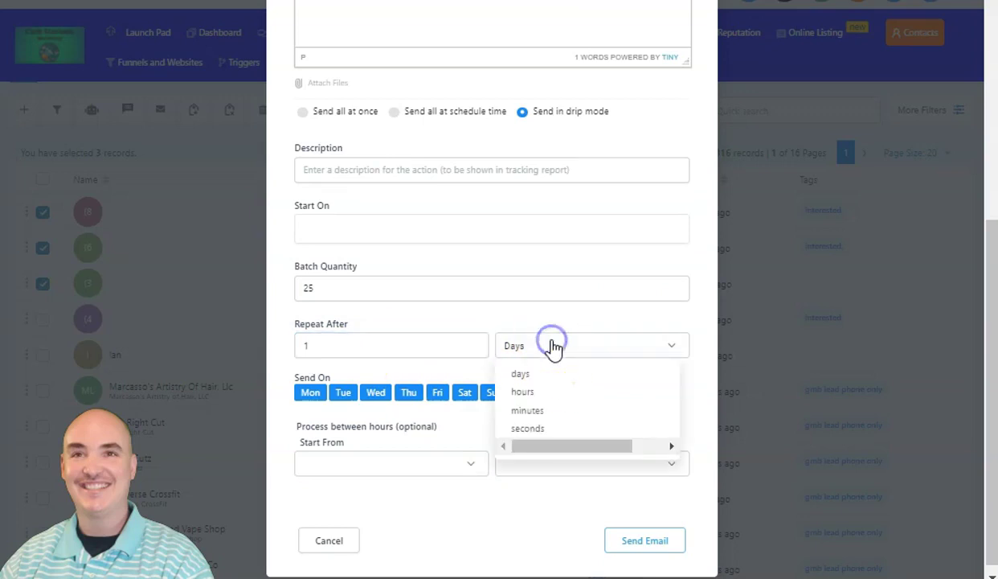
{"action": "left_click", "coordinate": [373, 378]}
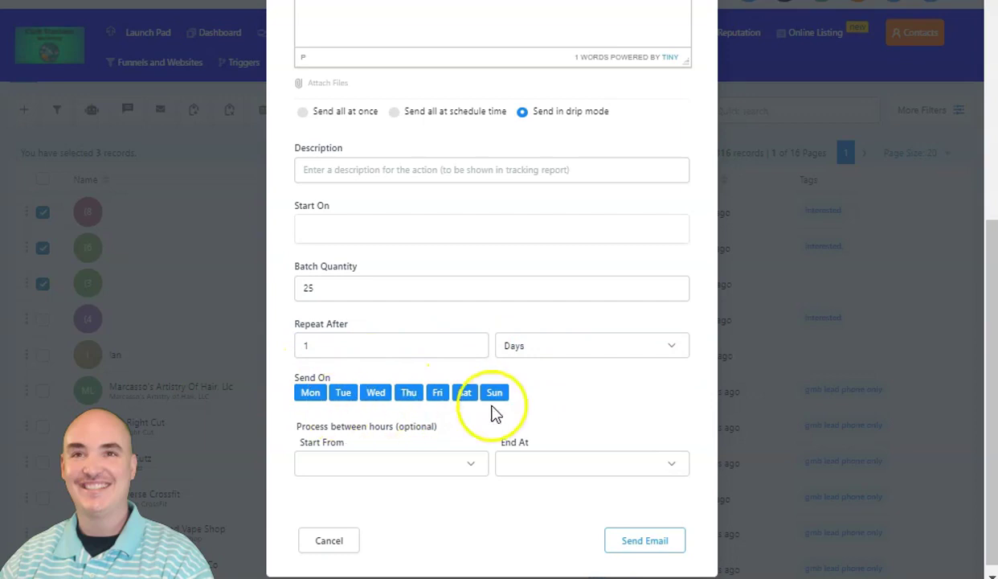
- Review the processing-hours Start From and End At times without changing them
{"action": "left_click", "coordinate": [470, 464]}
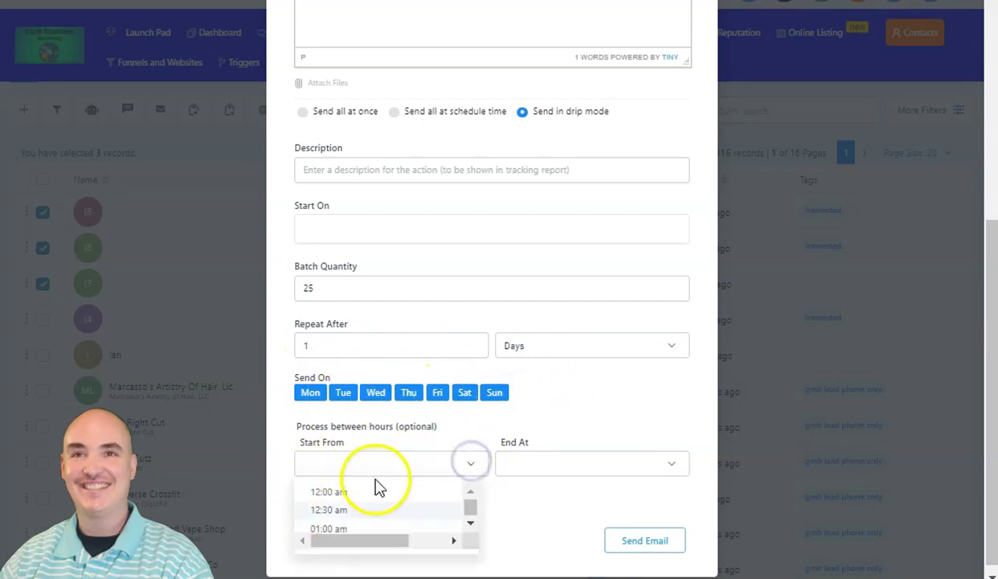
{"action": "left_click", "coordinate": [550, 470]}
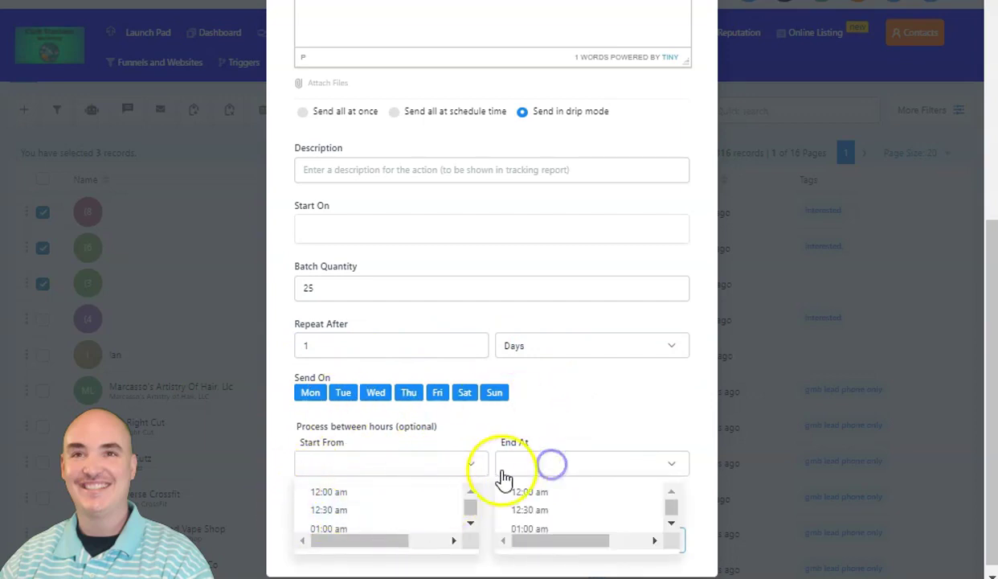
{"action": "left_click", "coordinate": [561, 438]}
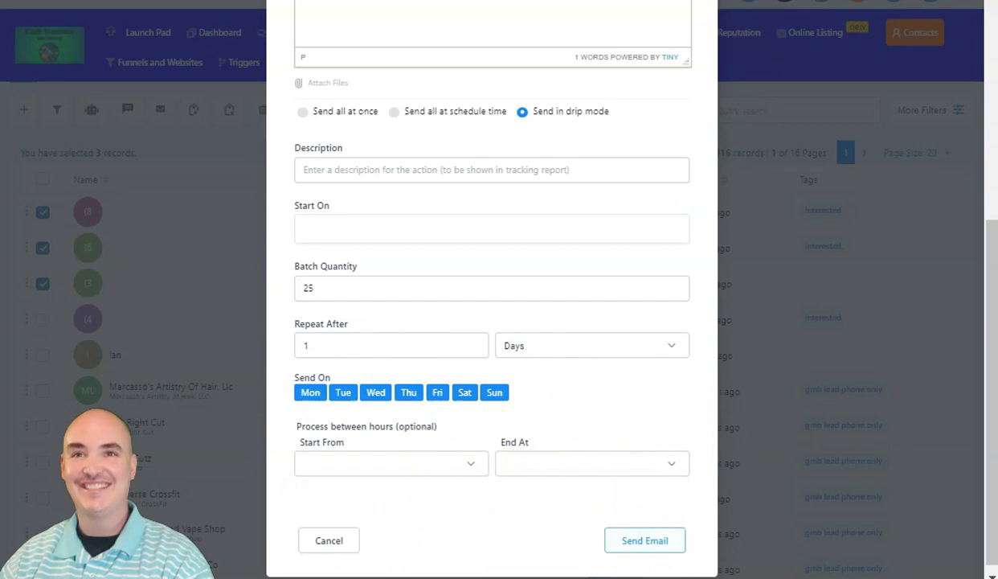
- Close the drip-mode Send Email dialog and go to the Conversations page
{"action": "left_click", "coordinate": [771, 104]}
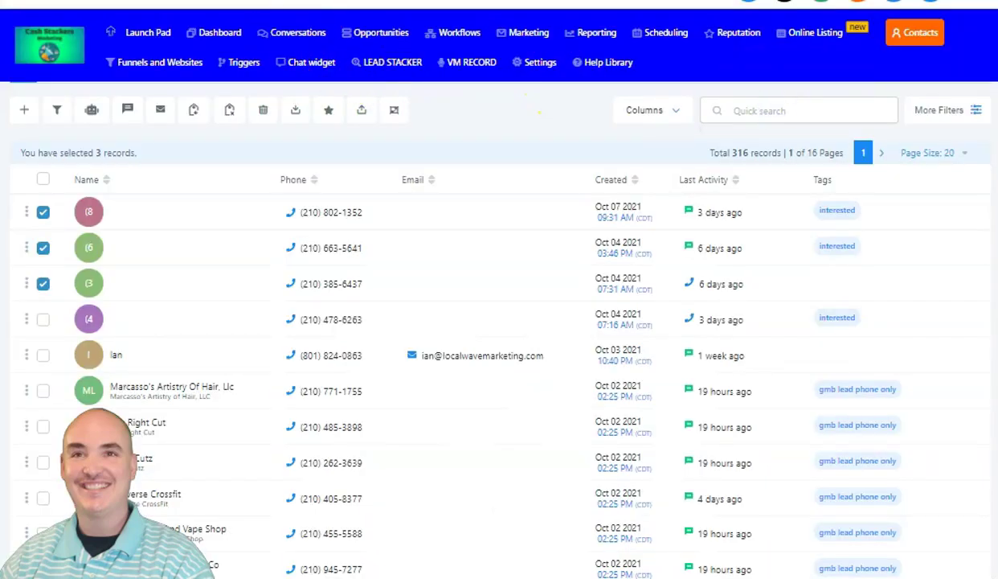
{"action": "left_click", "coordinate": [219, 32]}
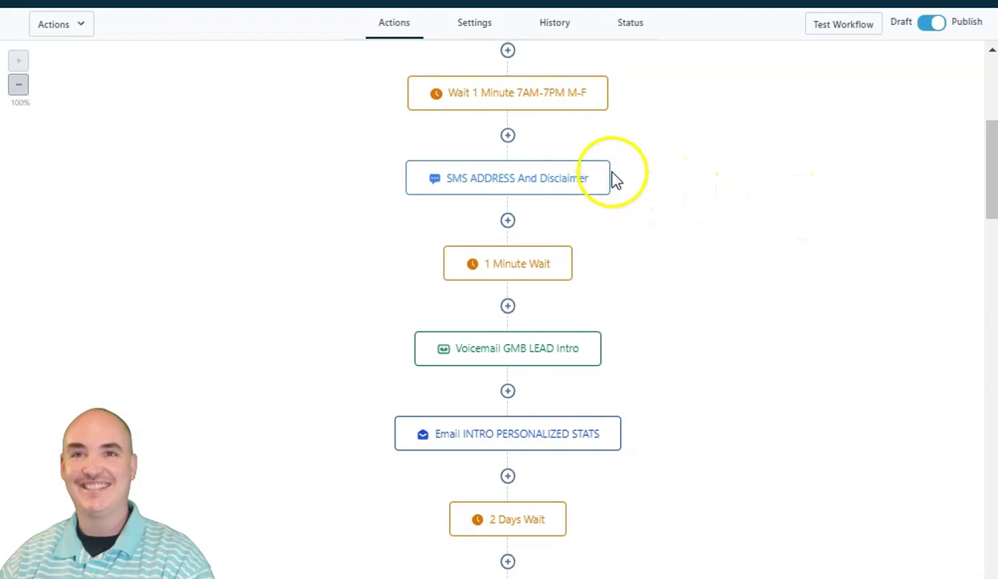
- Browse the available workflow actions for a new step before Wait 7AM-7PM M-F
{"action": "scroll", "coordinate": [606, 202], "scroll_direction": "down", "scroll_amount": 2}
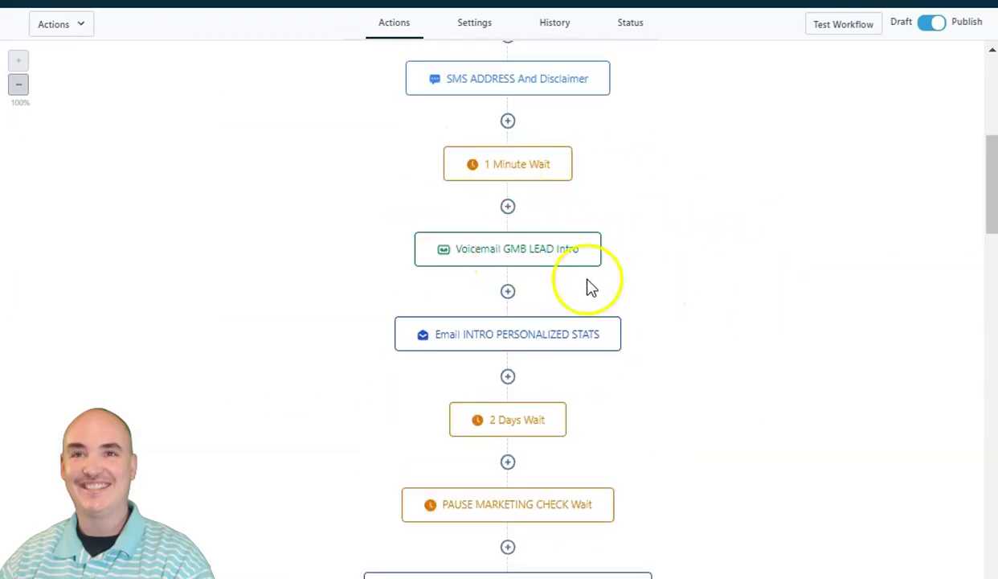
{"action": "scroll", "coordinate": [698, 292], "scroll_direction": "down", "scroll_amount": 6}
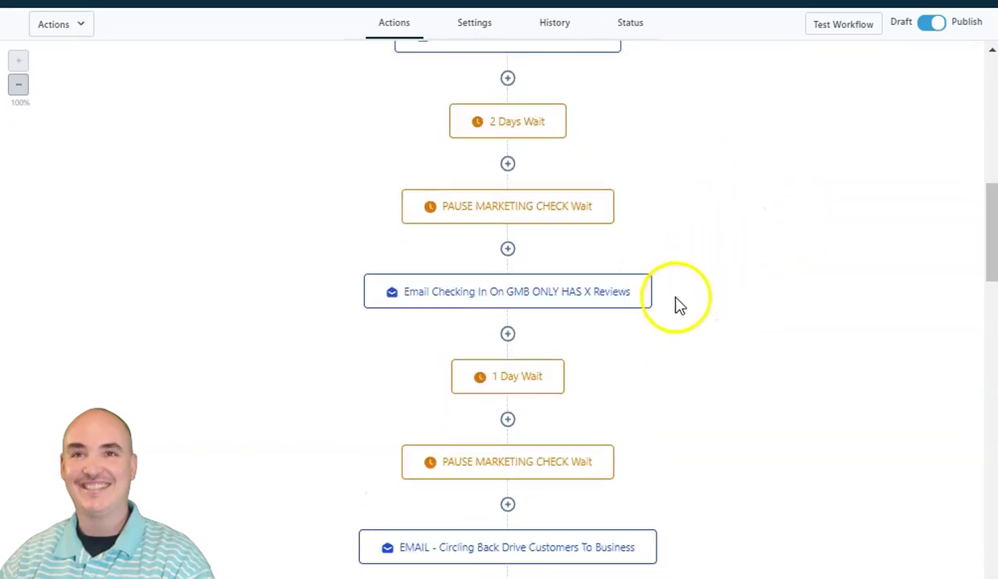
{"action": "scroll", "coordinate": [678, 306], "scroll_direction": "up", "scroll_amount": 8}
{"action": "scroll", "coordinate": [820, 138], "scroll_direction": "up", "scroll_amount": 4}
{"action": "left_click", "coordinate": [508, 79]}
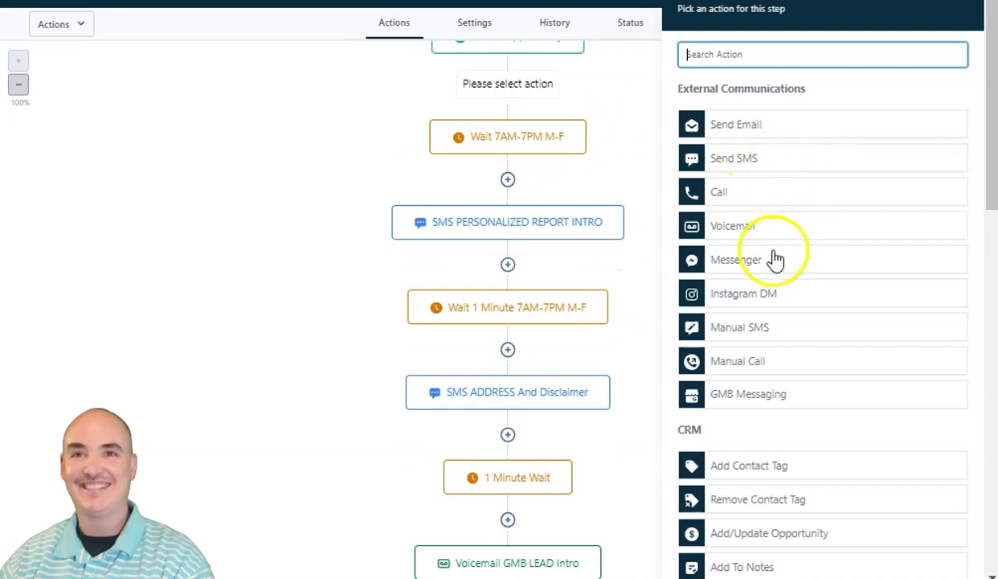
{"action": "scroll", "coordinate": [788, 254], "scroll_direction": "down", "scroll_amount": 4}
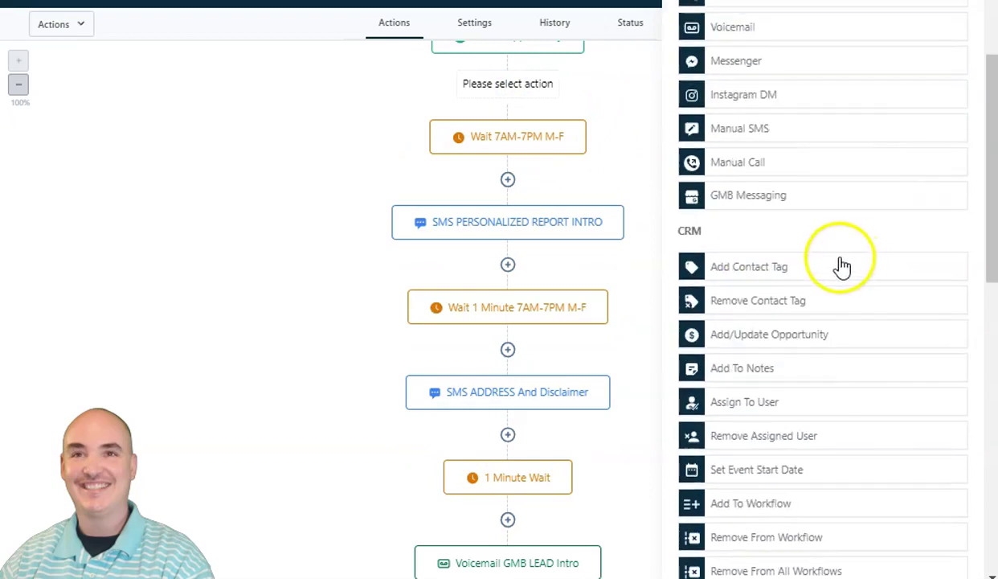
{"action": "scroll", "coordinate": [821, 270], "scroll_direction": "down", "scroll_amount": 1}
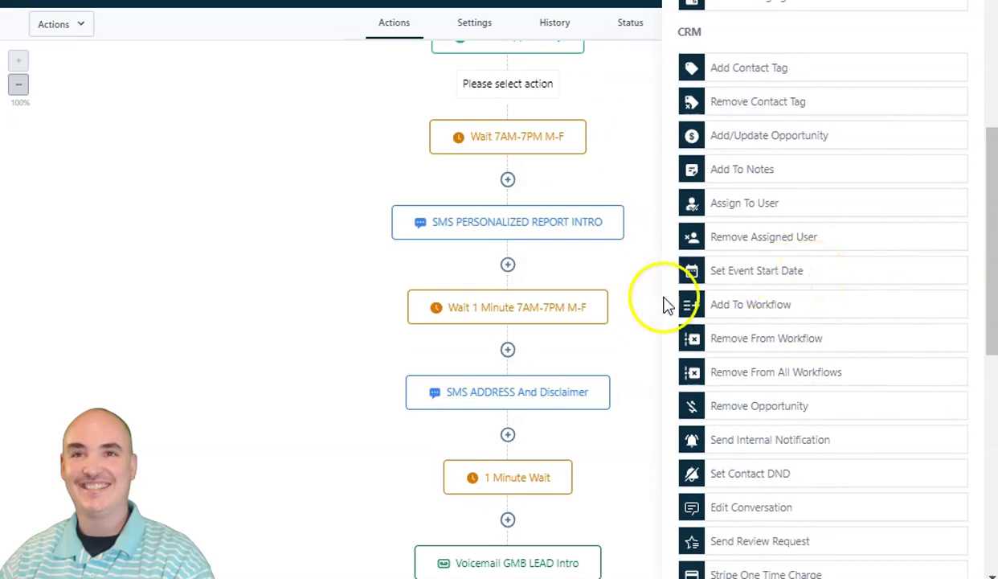
{"action": "scroll", "coordinate": [825, 294], "scroll_direction": "down", "scroll_amount": 5}
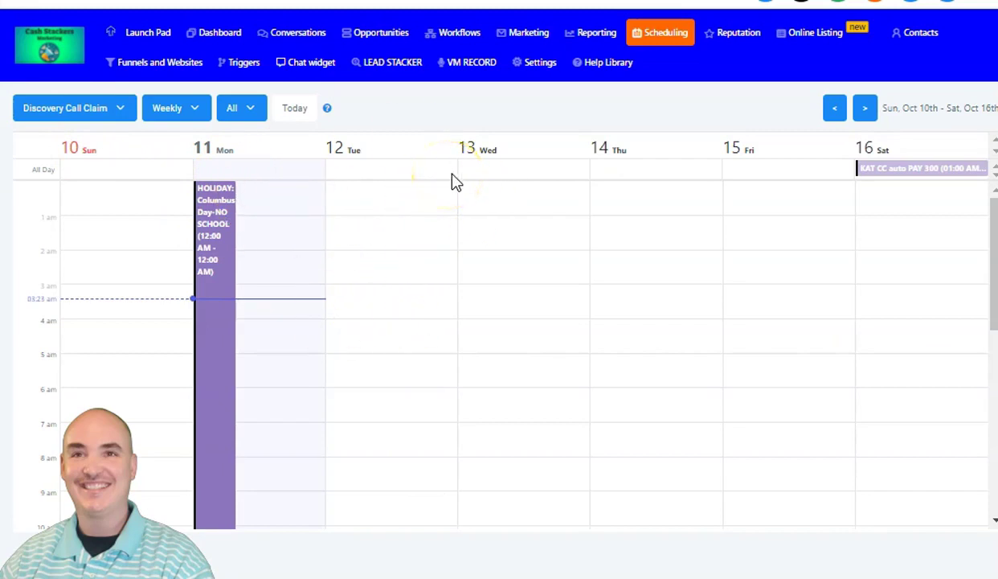
- Show the available calendars in the Discovery Call Claim calendar dropdown
{"action": "left_click", "coordinate": [121, 110]}
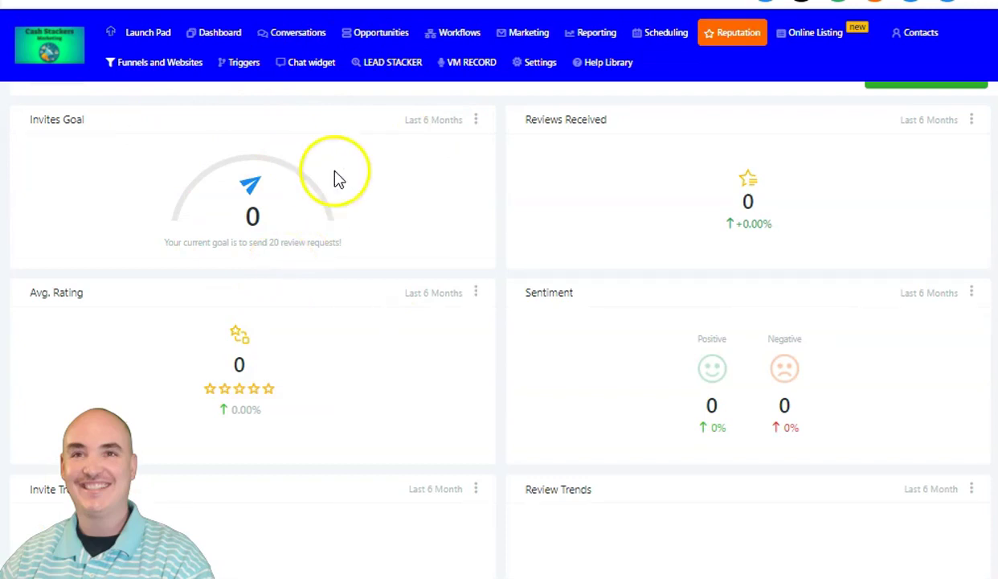
- Scroll through the Reputation dashboard cards
{"action": "scroll", "coordinate": [496, 263], "scroll_direction": "down", "scroll_amount": 1}
{"action": "scroll", "coordinate": [496, 263], "scroll_direction": "down", "scroll_amount": 2}
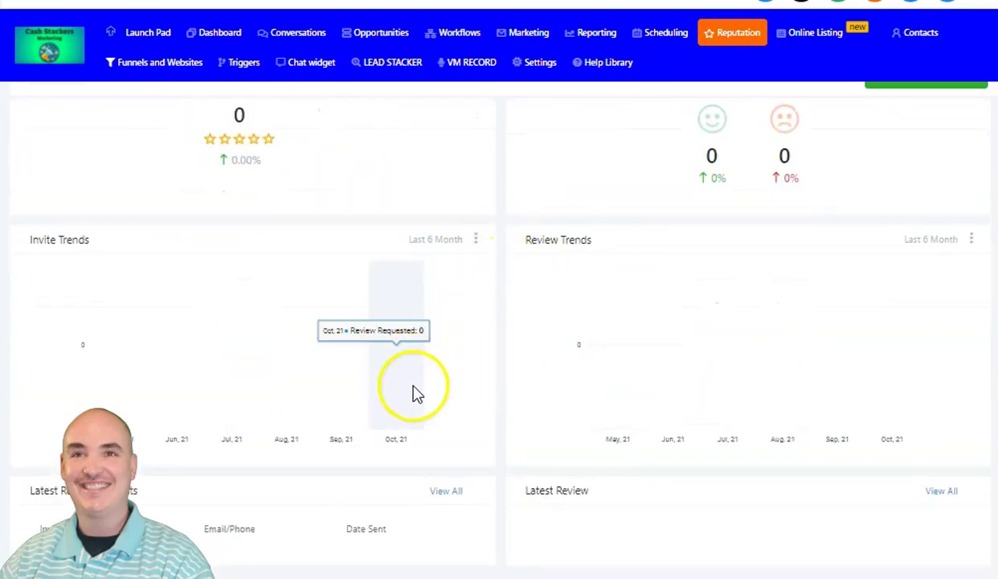
{"action": "scroll", "coordinate": [606, 417], "scroll_direction": "up", "scroll_amount": 3}
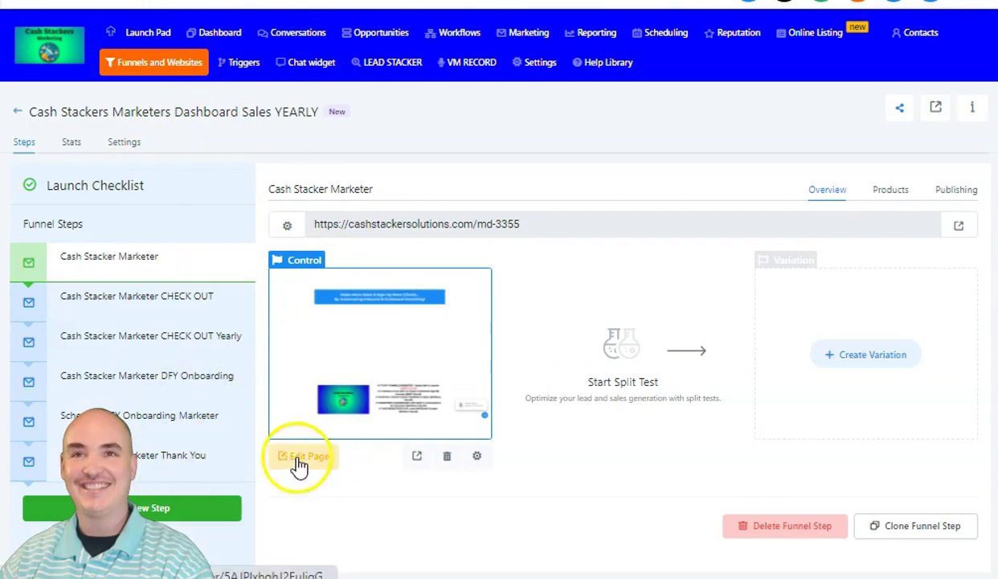
- Open the funnel step's page in the editor and bring up the add-elements panel
{"action": "left_click", "coordinate": [312, 354]}
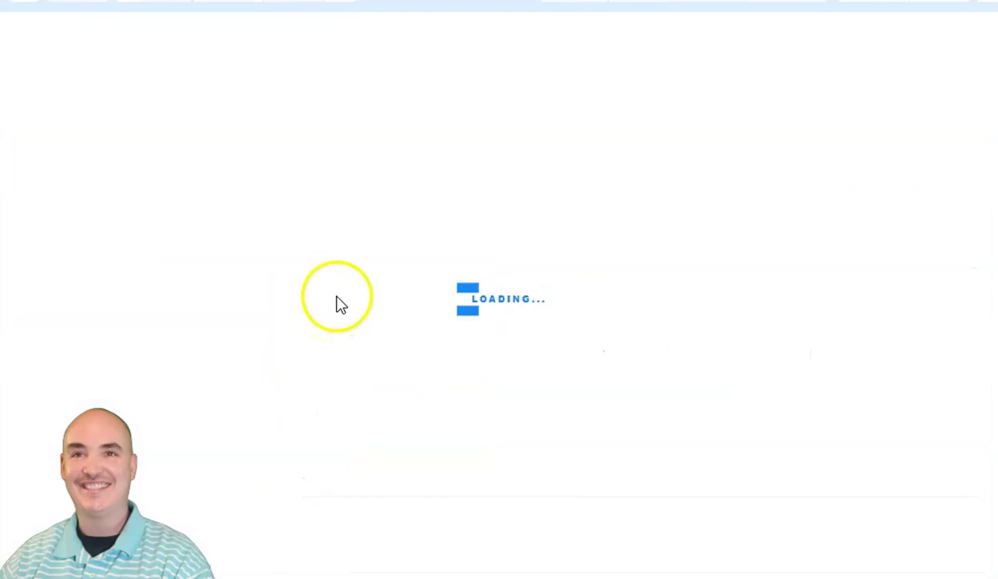
{"action": "scroll", "coordinate": [546, 245], "scroll_direction": "down", "scroll_amount": 3}
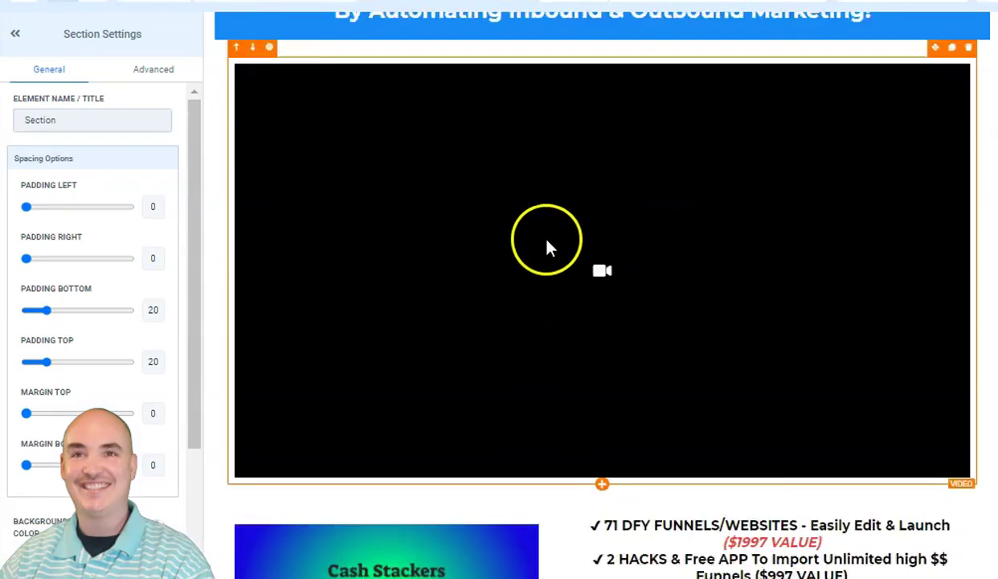
{"action": "left_click", "coordinate": [603, 357]}
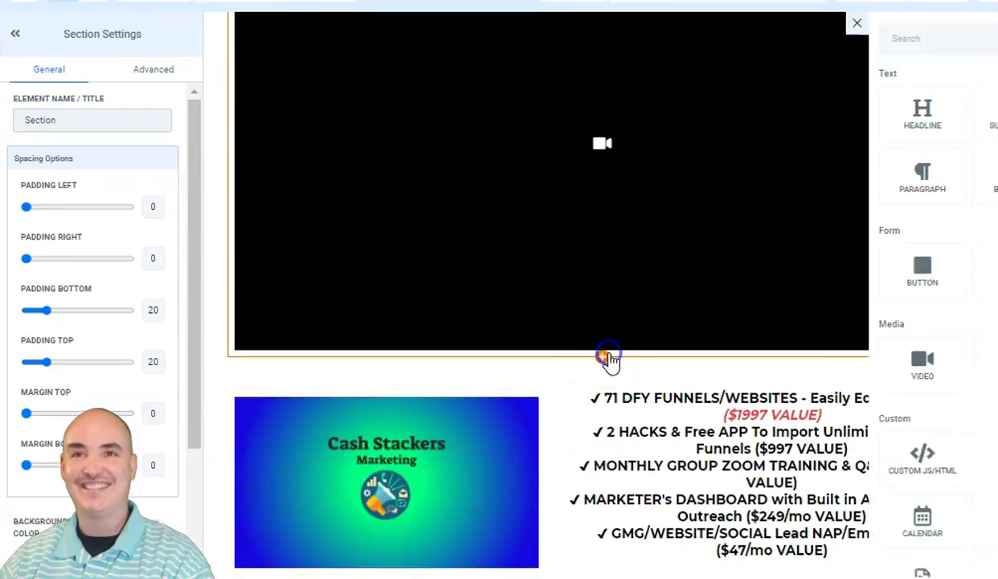
- Browse the elements list, close the panel, and deselect the video element
{"action": "scroll", "coordinate": [844, 432], "scroll_direction": "down", "scroll_amount": 6}
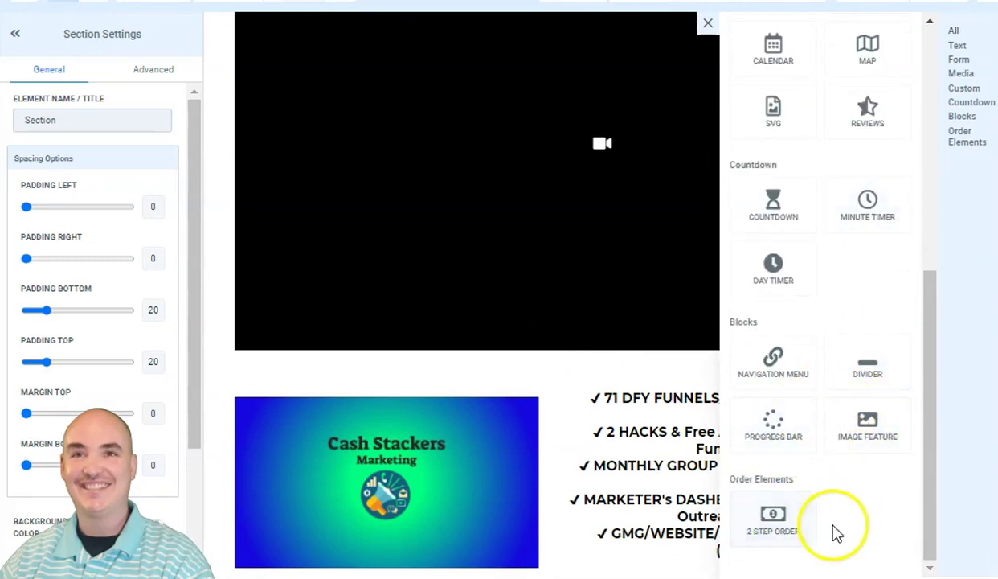
{"action": "scroll", "coordinate": [831, 498], "scroll_direction": "up", "scroll_amount": 4}
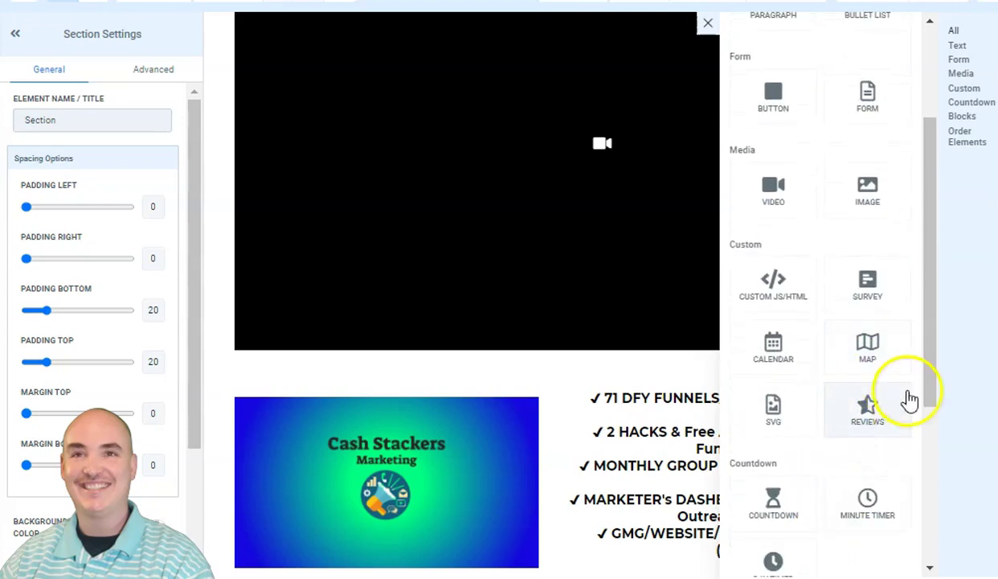
{"action": "scroll", "coordinate": [868, 339], "scroll_direction": "up", "scroll_amount": 1}
{"action": "scroll", "coordinate": [868, 339], "scroll_direction": "up", "scroll_amount": 3}
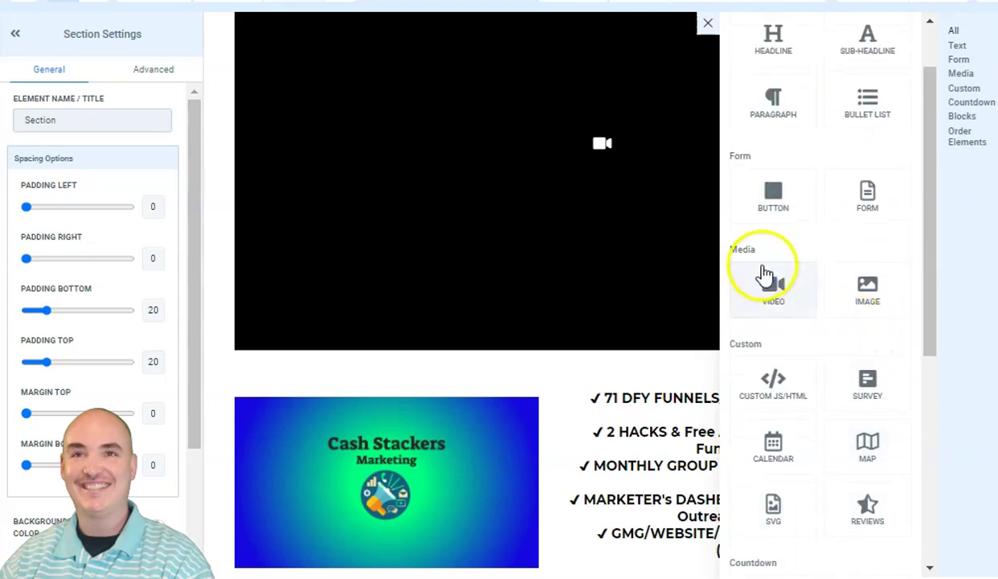
{"action": "left_click_drag", "start_coordinate": [774, 191], "coordinate": [806, 220]}
{"action": "left_click", "coordinate": [708, 23]}
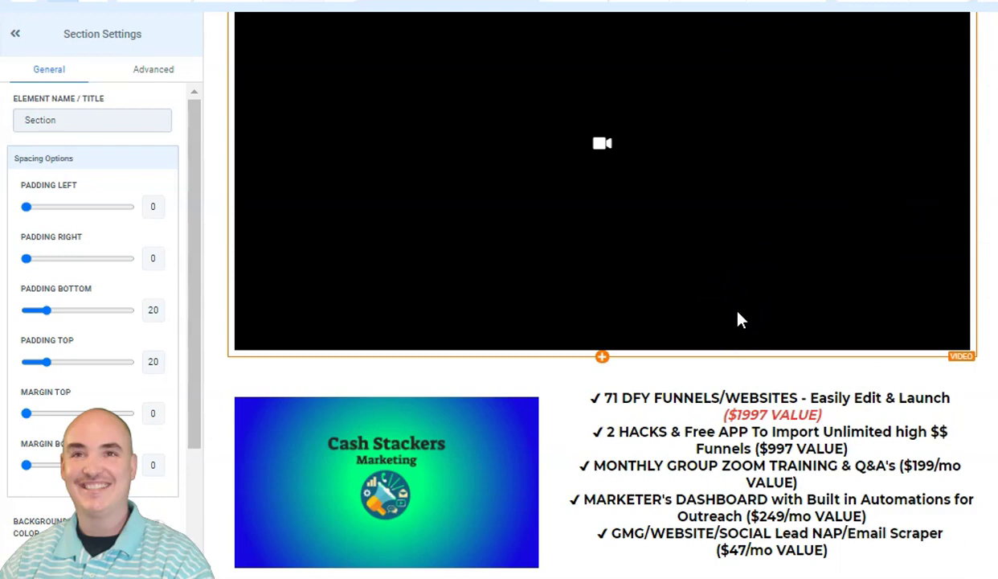
{"action": "left_click", "coordinate": [563, 157]}
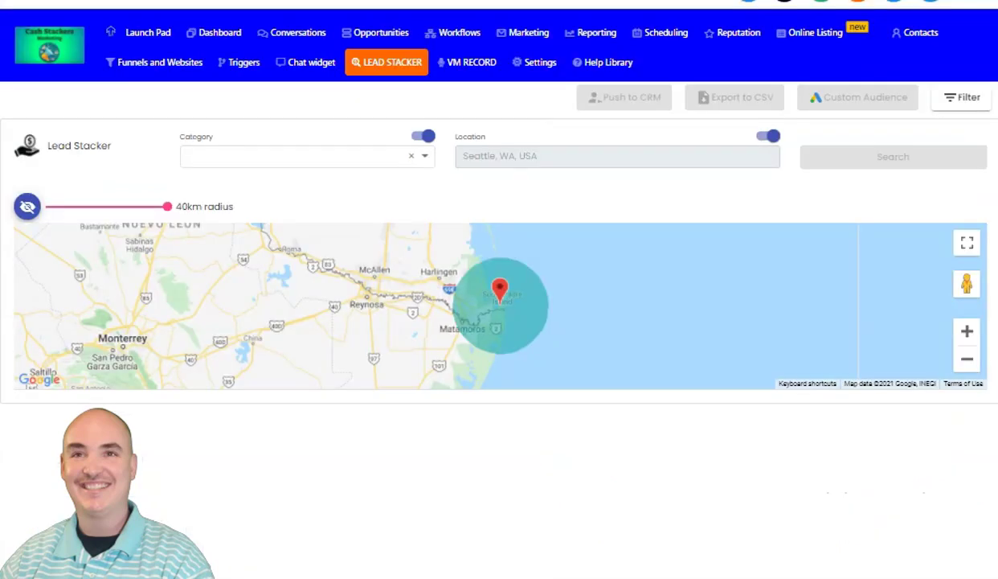
- Set the Lead Stacker business category to Plumber
{"action": "left_click", "coordinate": [263, 158]}
{"action": "type", "text": "p"}
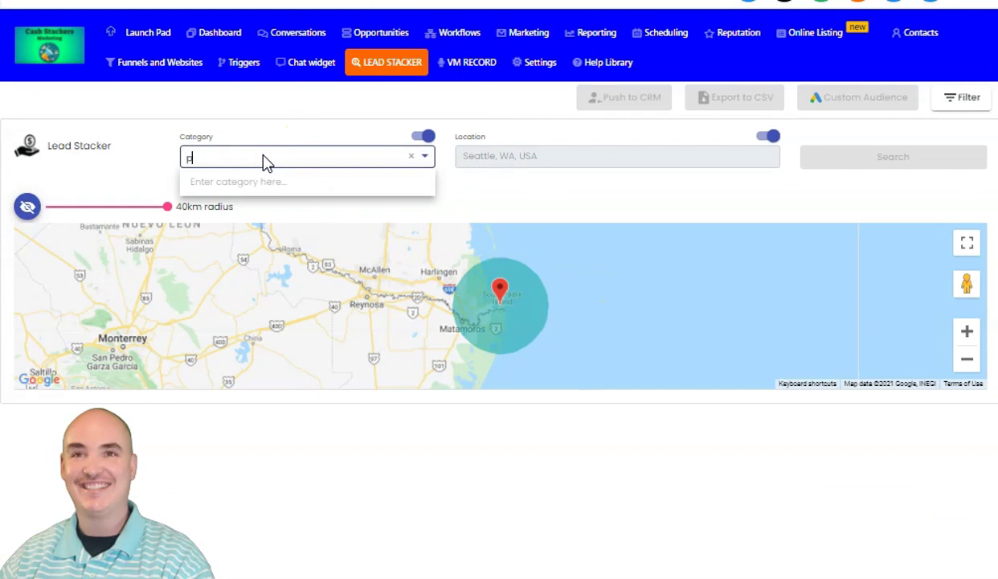
{"action": "type", "text": "lumber"}
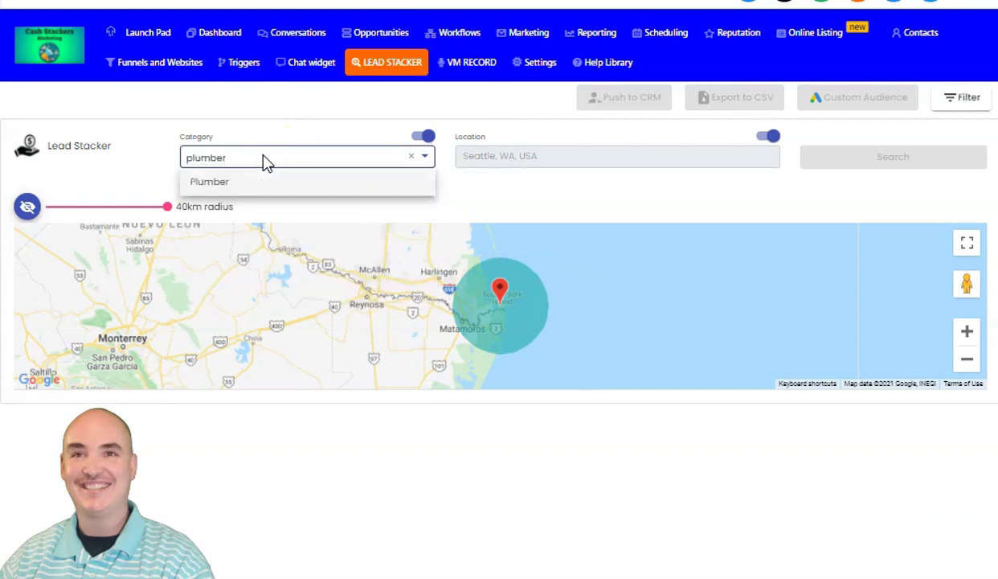
{"action": "left_click", "coordinate": [211, 184]}
- Set the search location to San Antonio, TX, US
{"action": "left_click", "coordinate": [495, 148]}
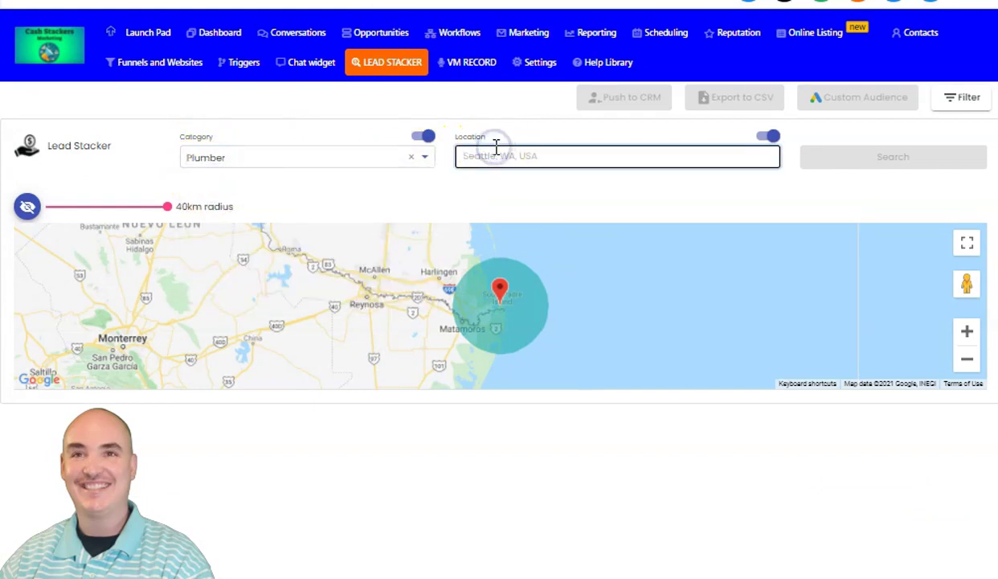
{"action": "type", "text": "san anto"}
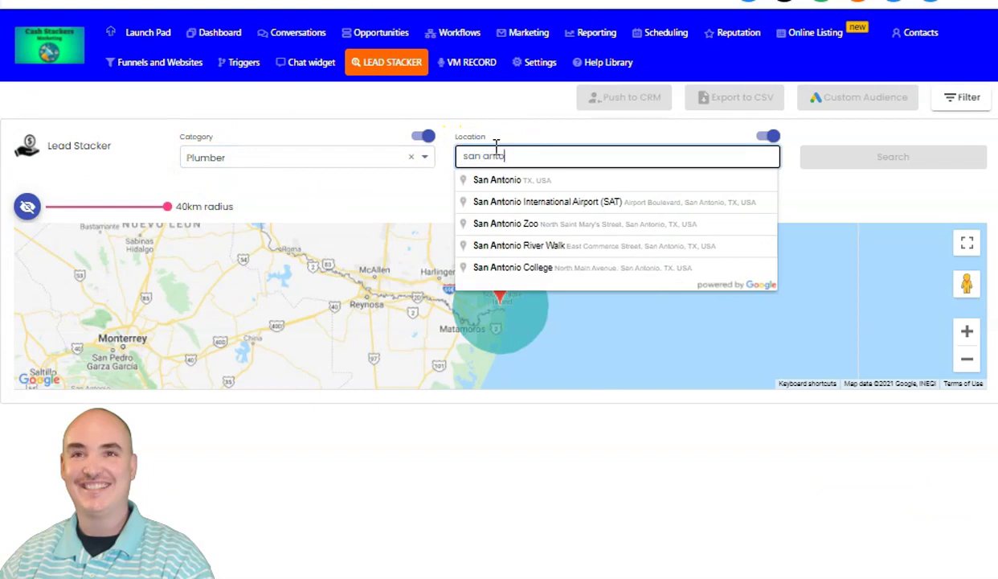
{"action": "type", "text": "nio"}
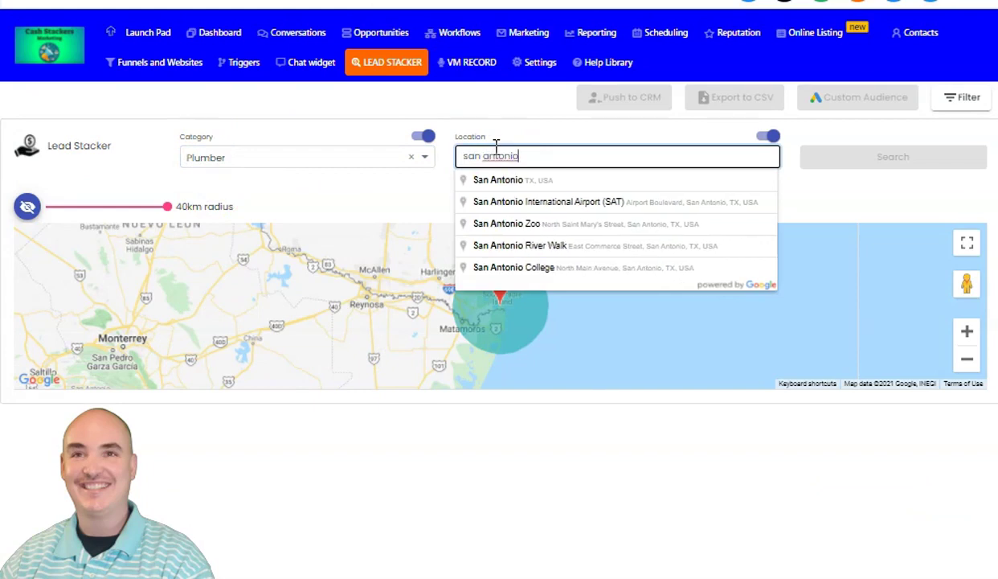
{"action": "left_click", "coordinate": [527, 180]}
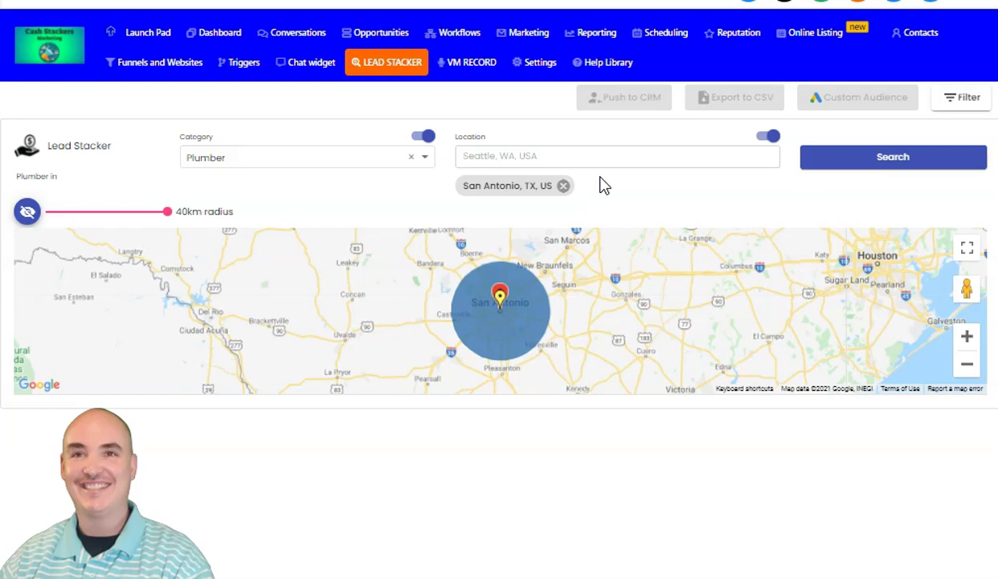
{"action": "left_click", "coordinate": [243, 161]}
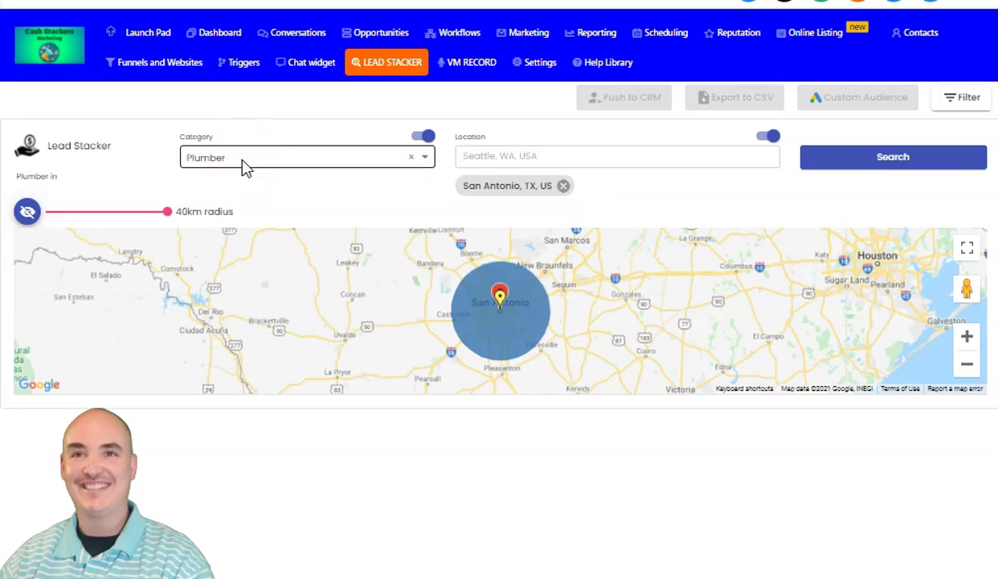